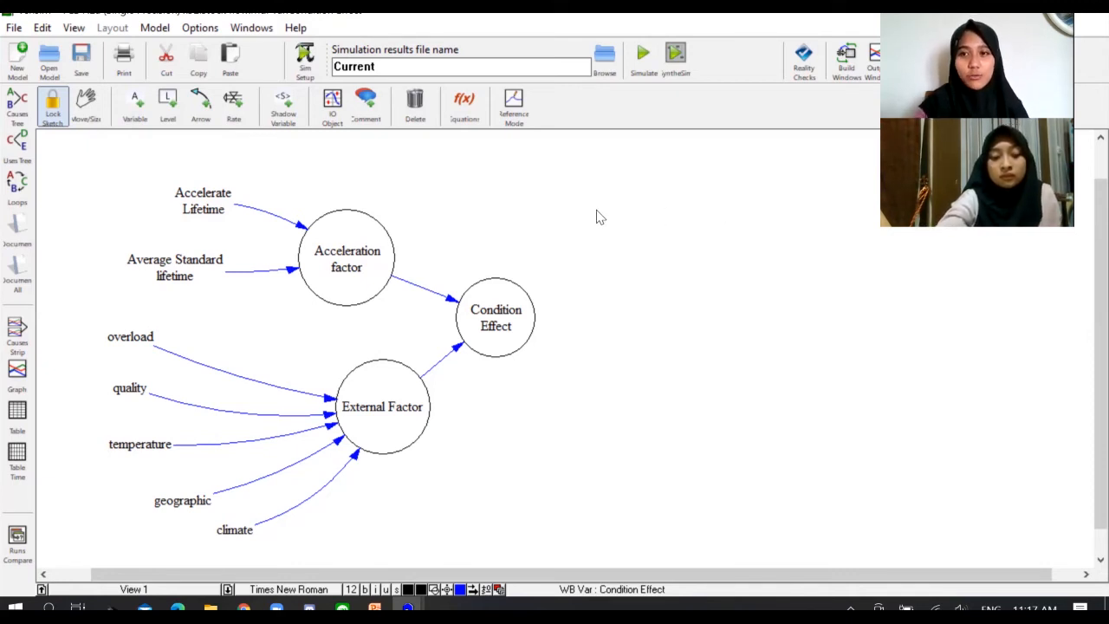
# Review the equations of Accelerate Lifetime, Average Standard lifetime and Acceleration factor in the equation editor, accepting each as it stands.
pyautogui.click(474, 119)
pyautogui.click(221, 212)
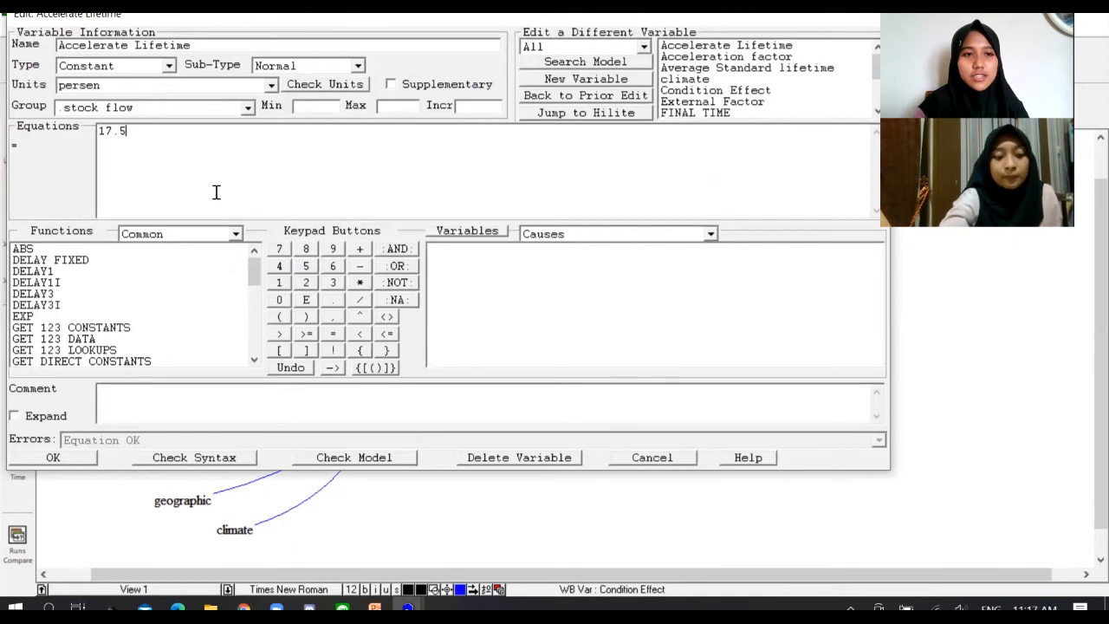
pyautogui.click(84, 460)
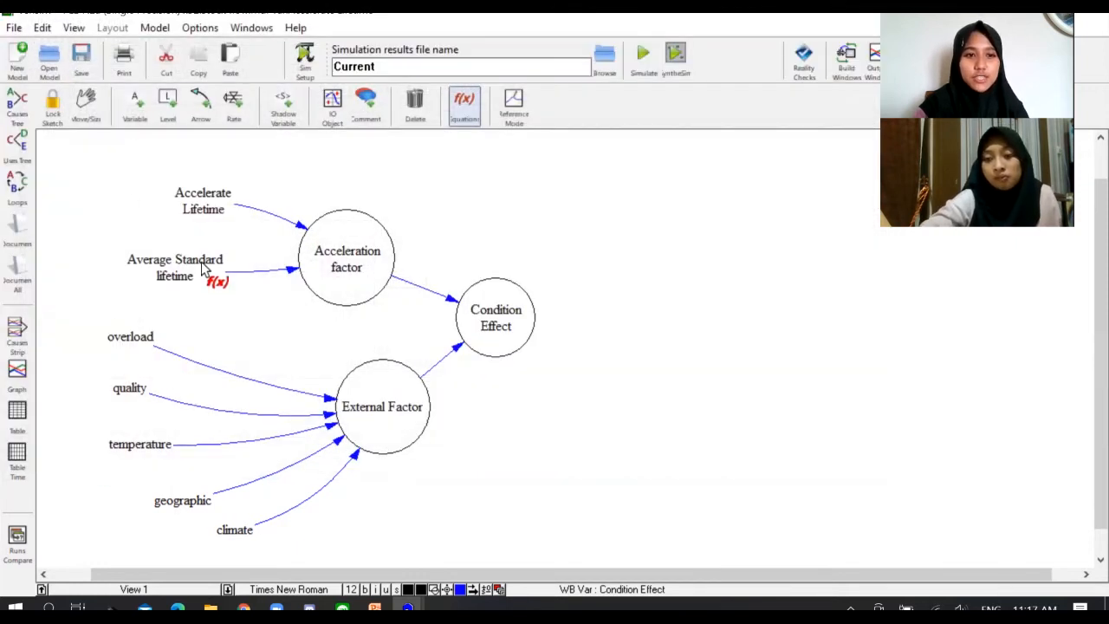
pyautogui.click(203, 270)
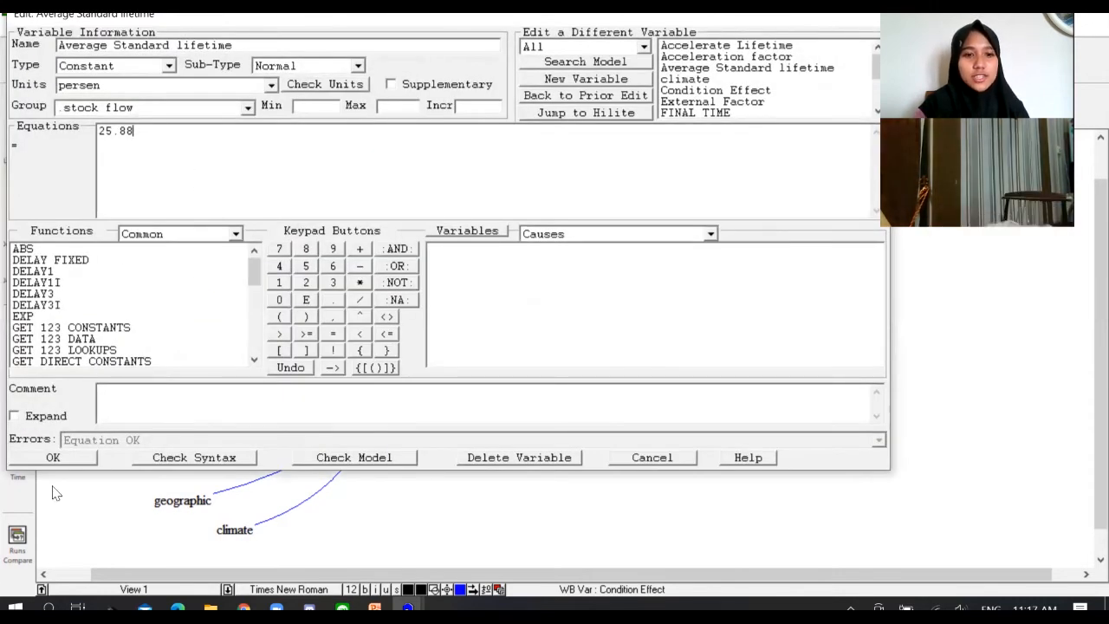
pyautogui.click(55, 457)
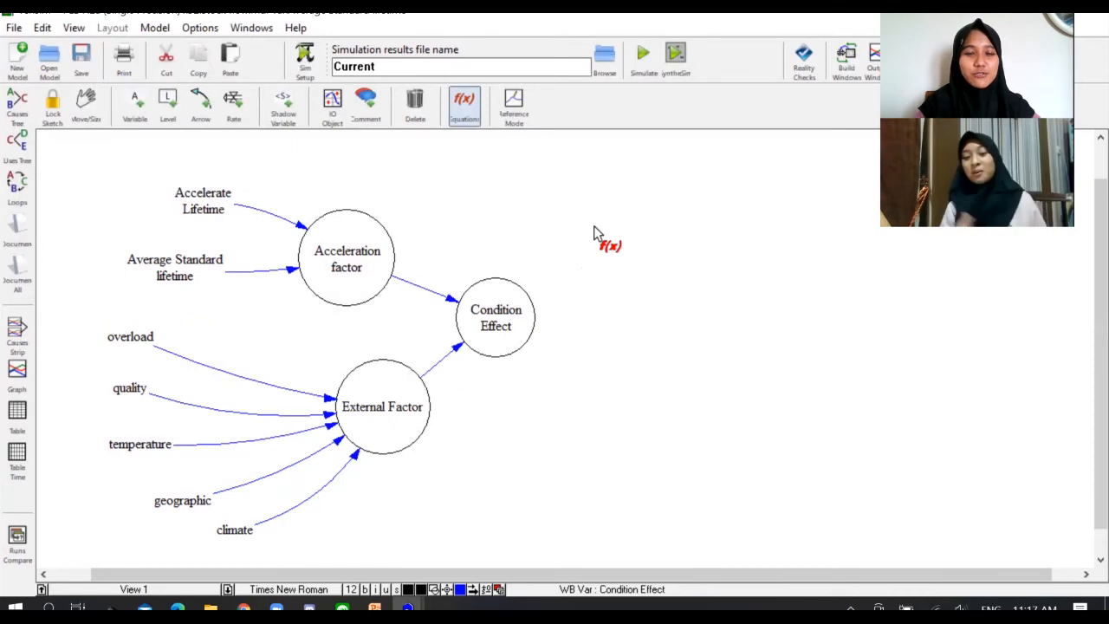
pyautogui.click(353, 232)
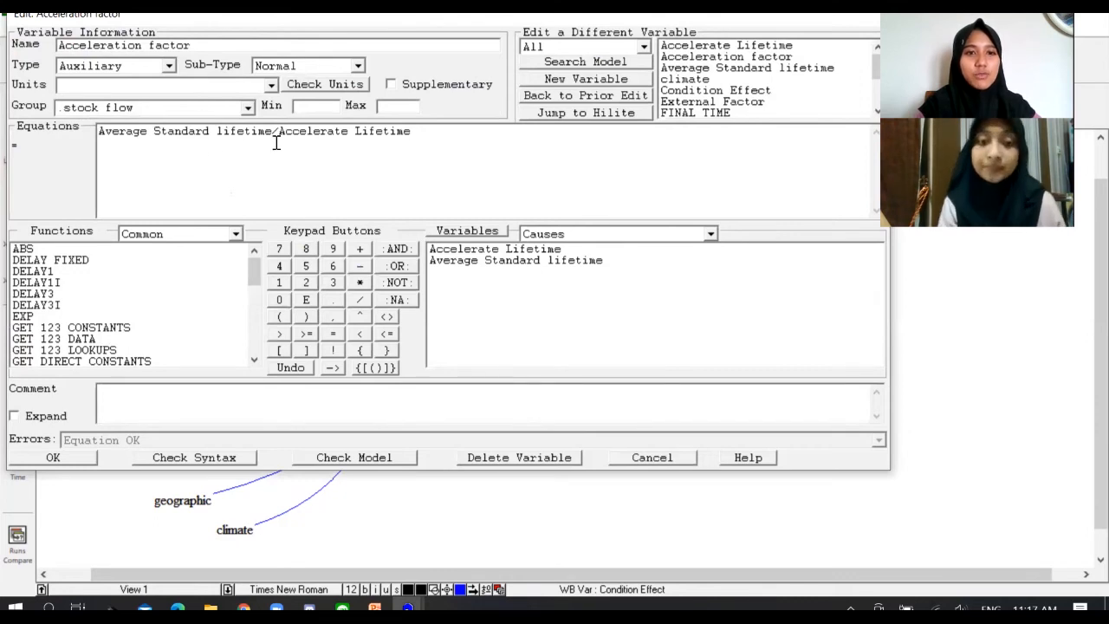
pyautogui.click(90, 455)
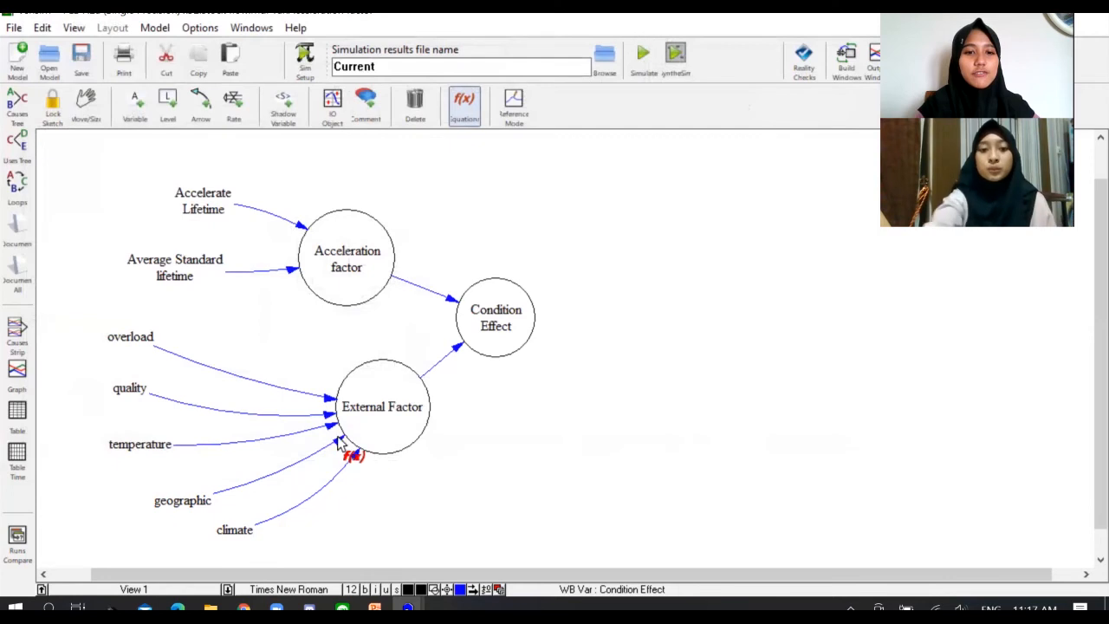
# Review the constant values and units of overload, quality, temperature, geographic and climate, accepting each definition as it stands.
pyautogui.click(131, 337)
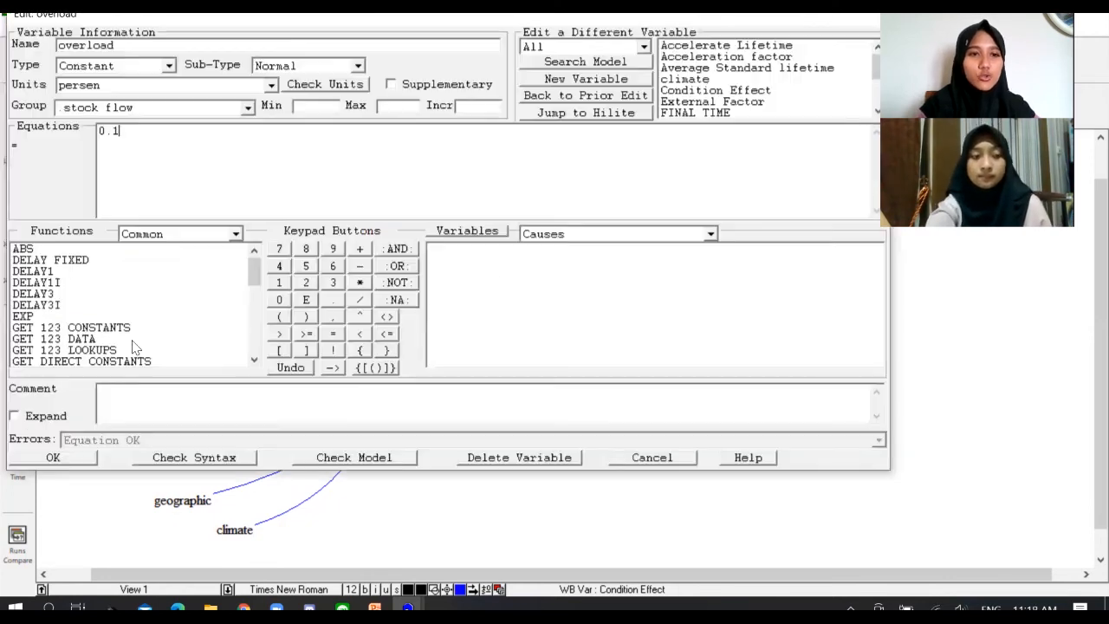
pyautogui.click(98, 457)
pyautogui.click(122, 391)
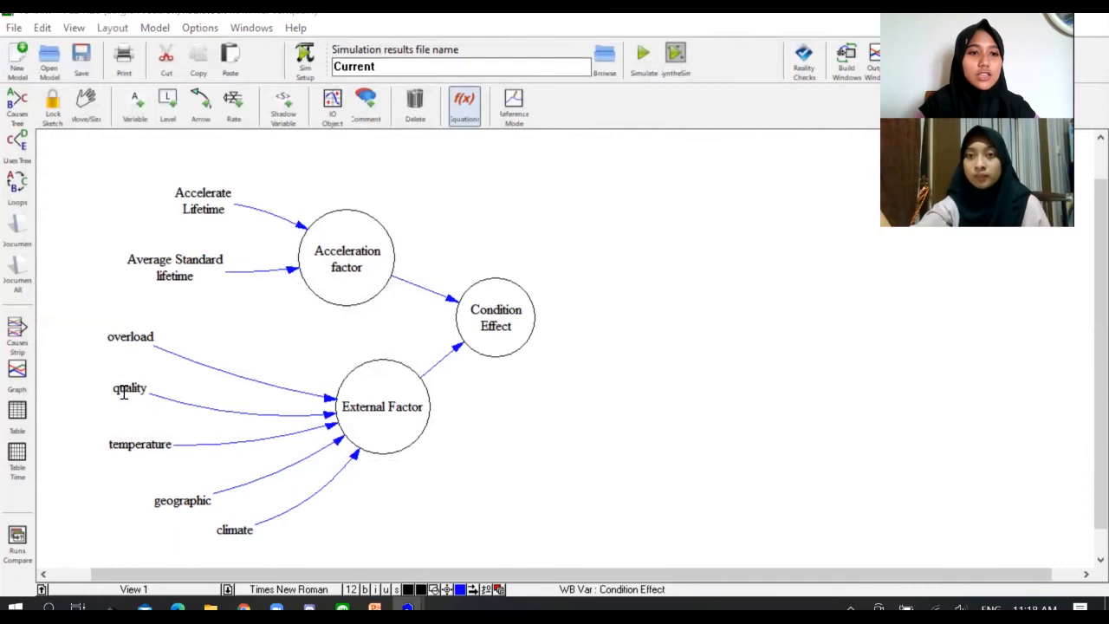
pyautogui.click(84, 458)
pyautogui.click(121, 444)
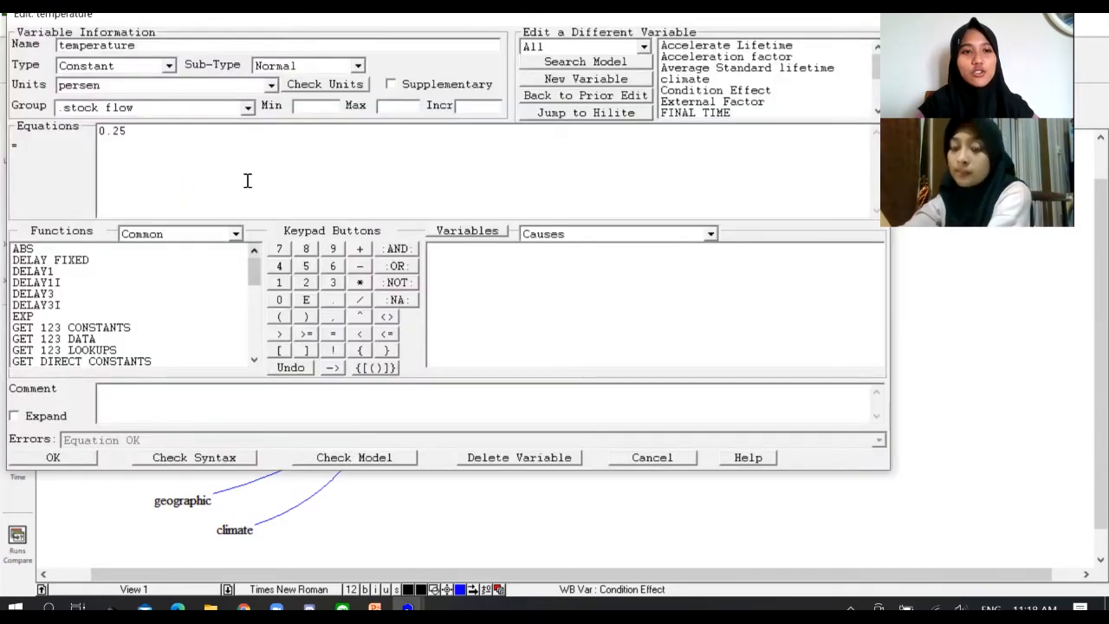
pyautogui.click(50, 462)
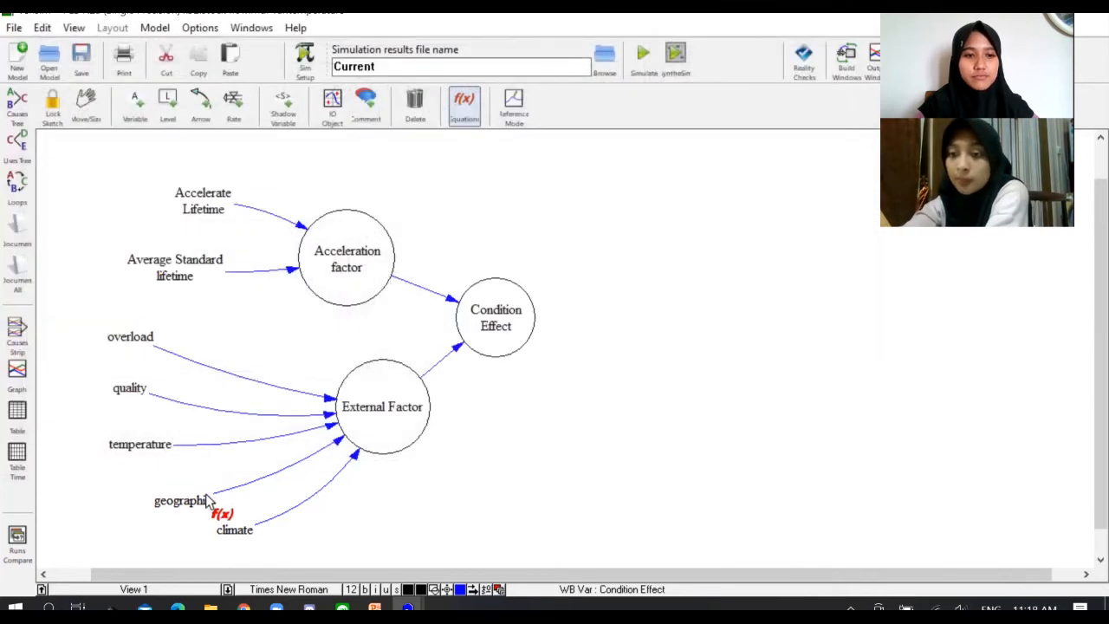
pyautogui.click(204, 500)
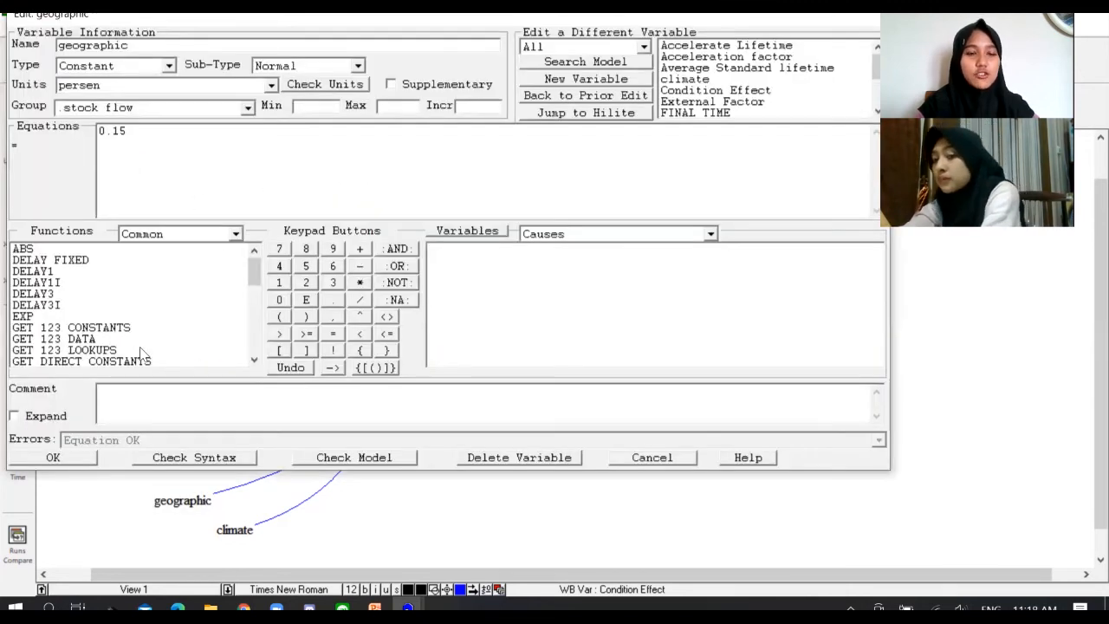
pyautogui.click(85, 460)
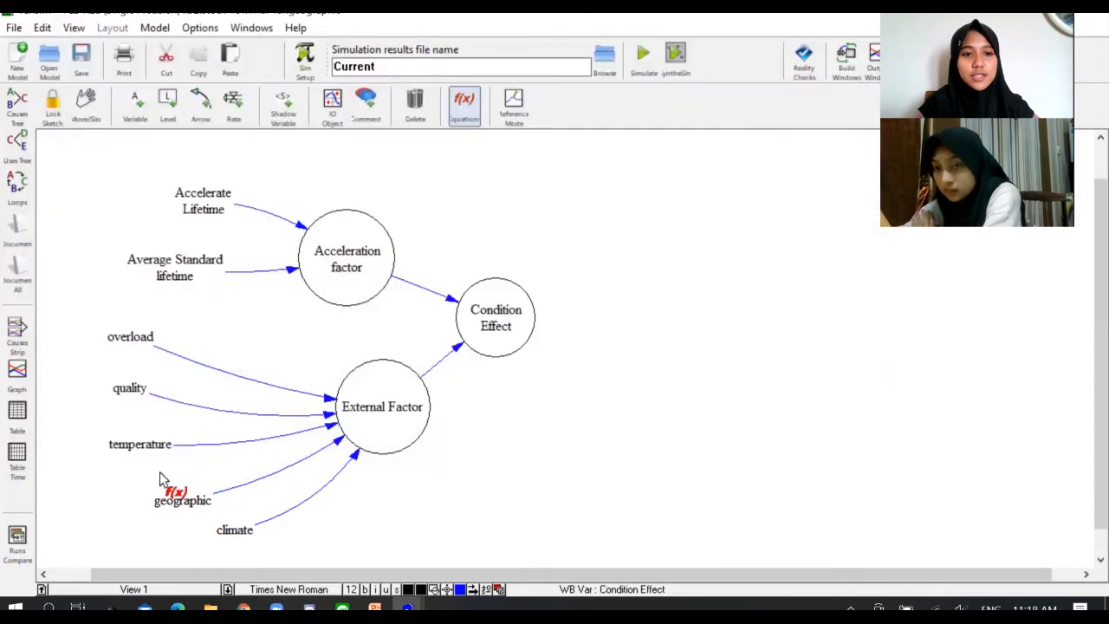
pyautogui.click(235, 530)
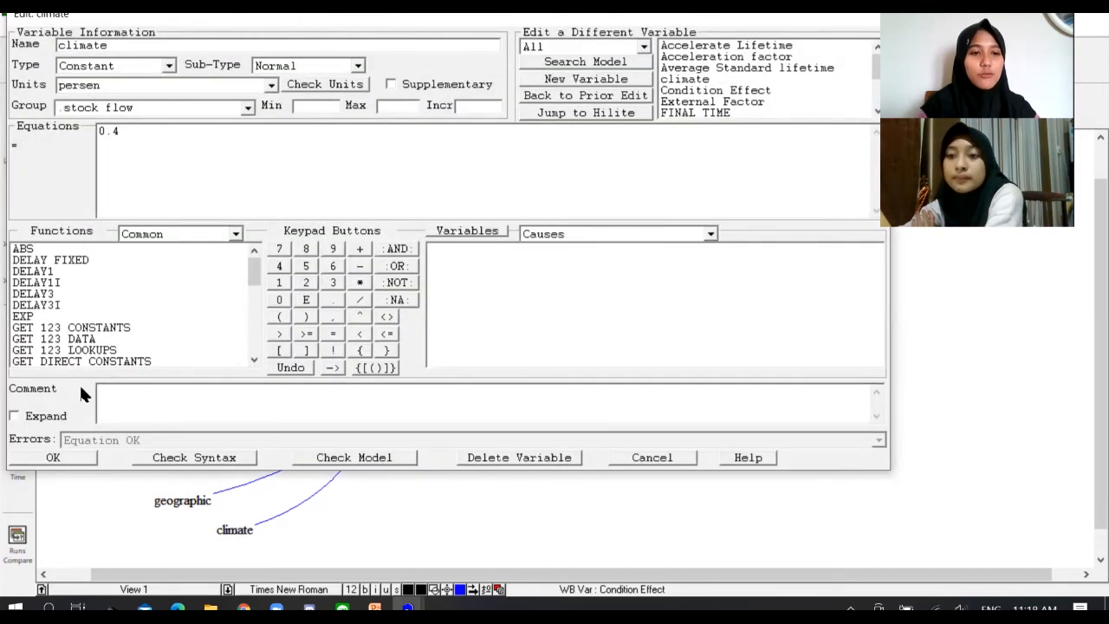
pyautogui.click(85, 459)
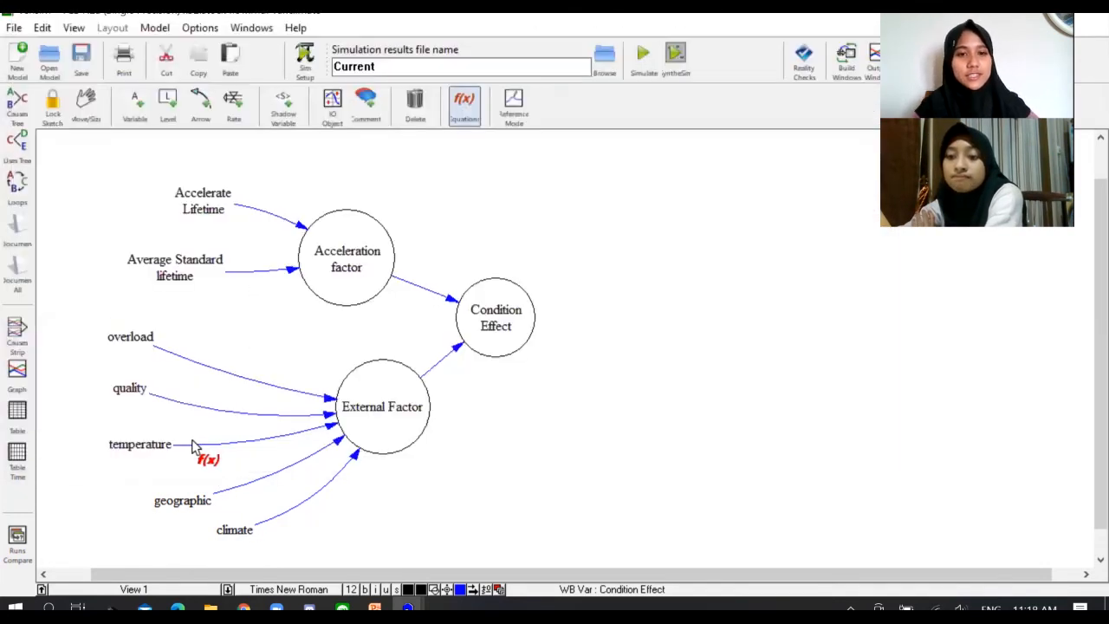
# Review the External Factor equation with its initial value and the Condition Effect equation, accepting both as they stand.
pyautogui.click(370, 426)
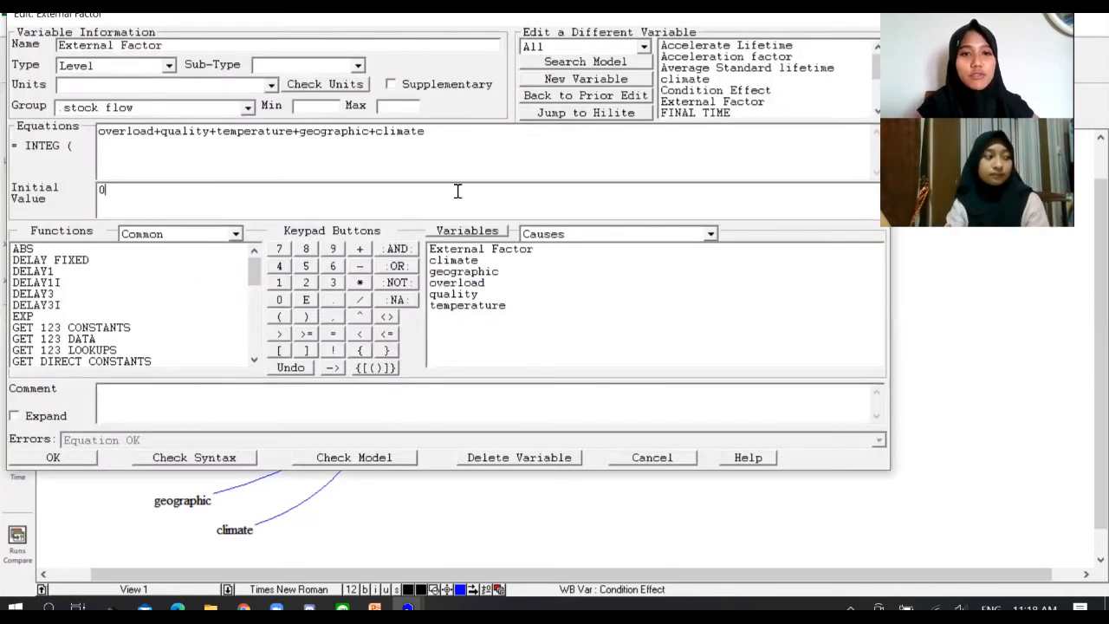
pyautogui.click(84, 456)
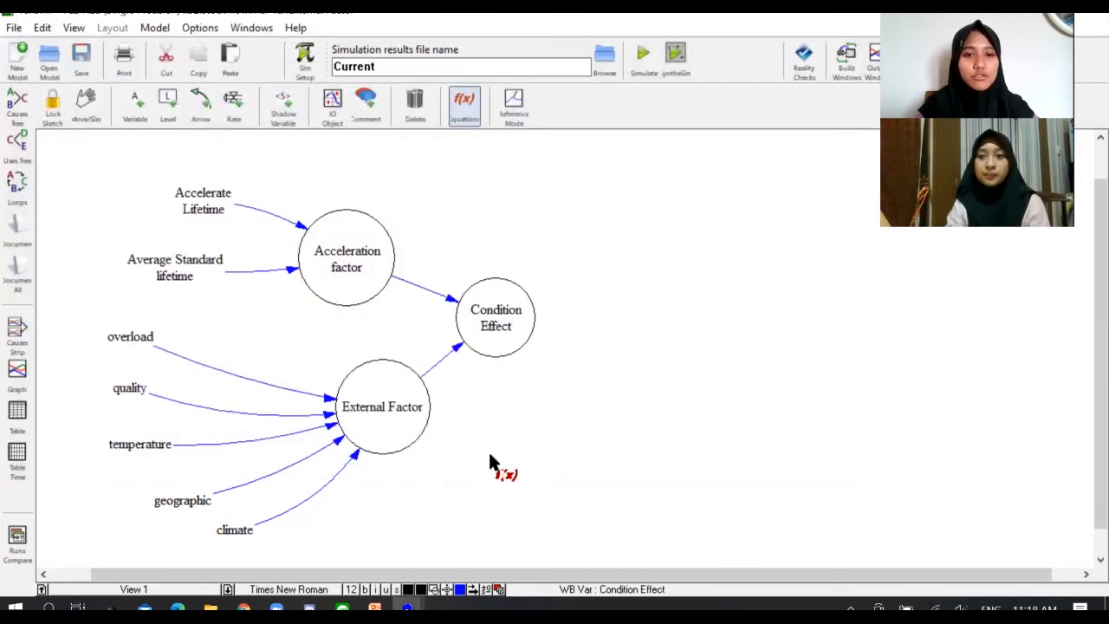
pyautogui.click(511, 327)
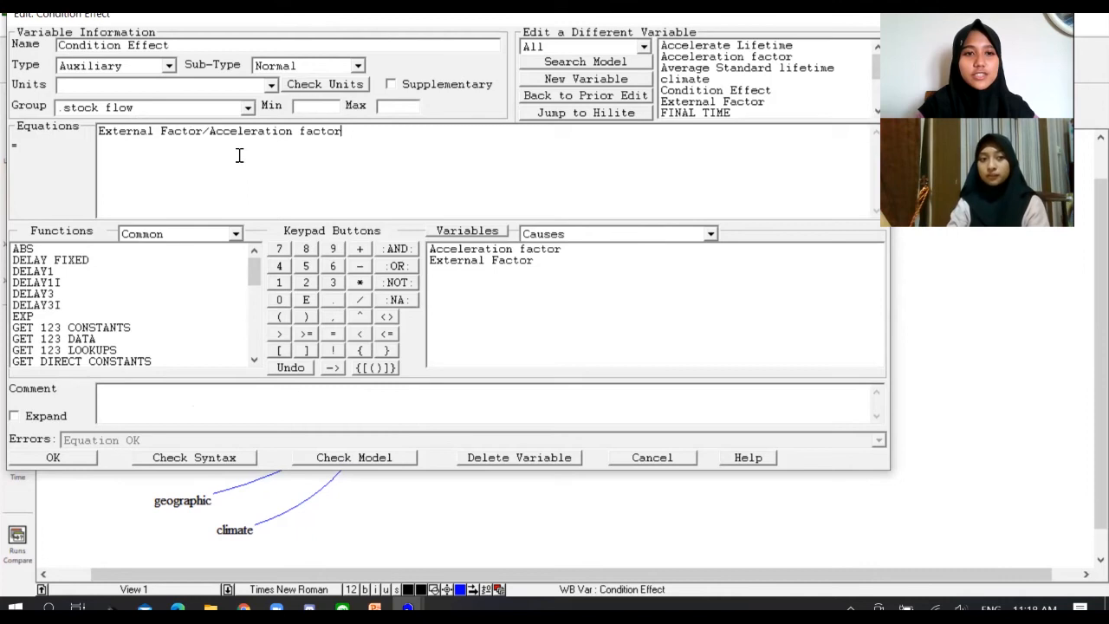
pyautogui.click(87, 457)
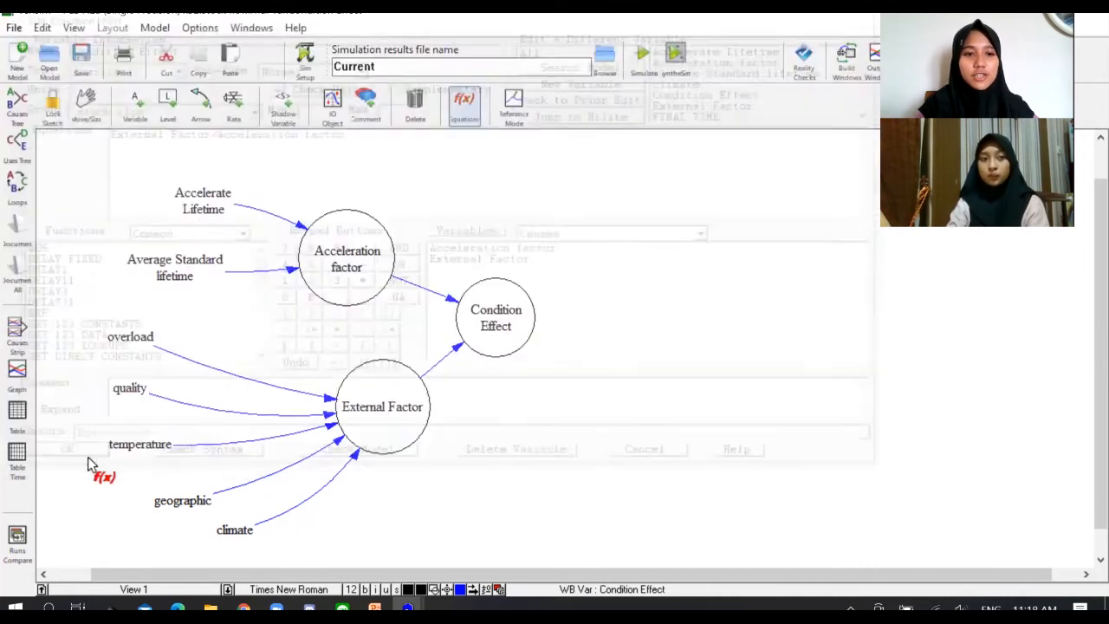
# Simulate the model, overwriting the Current dataset, and view a graph of Acceleration factor, External Factor and Condition Effect together.
pyautogui.click(644, 65)
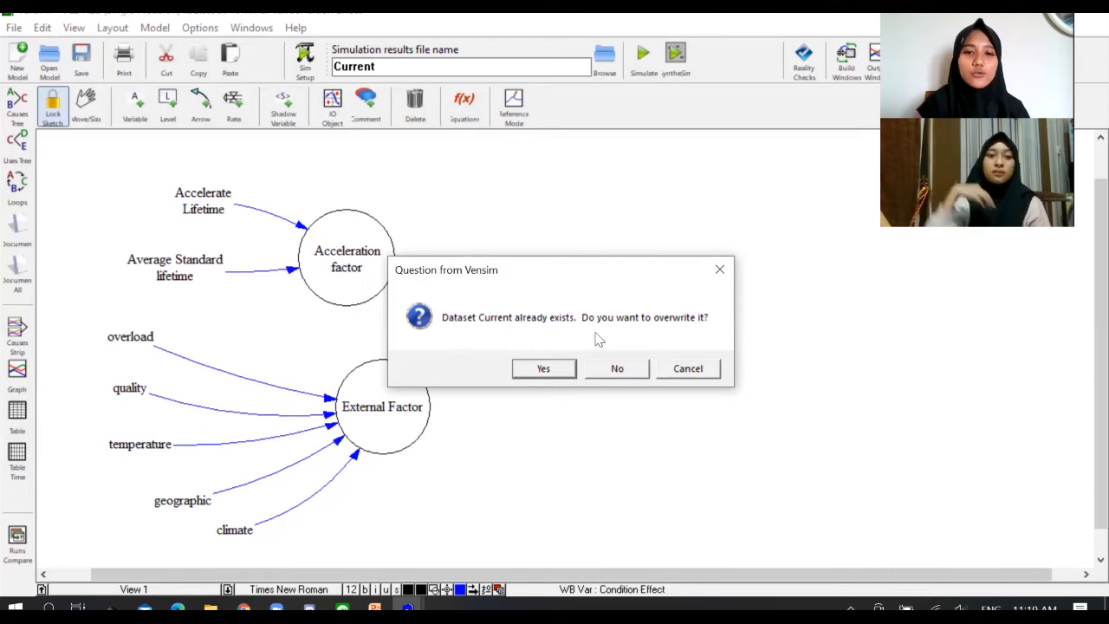
pyautogui.click(570, 371)
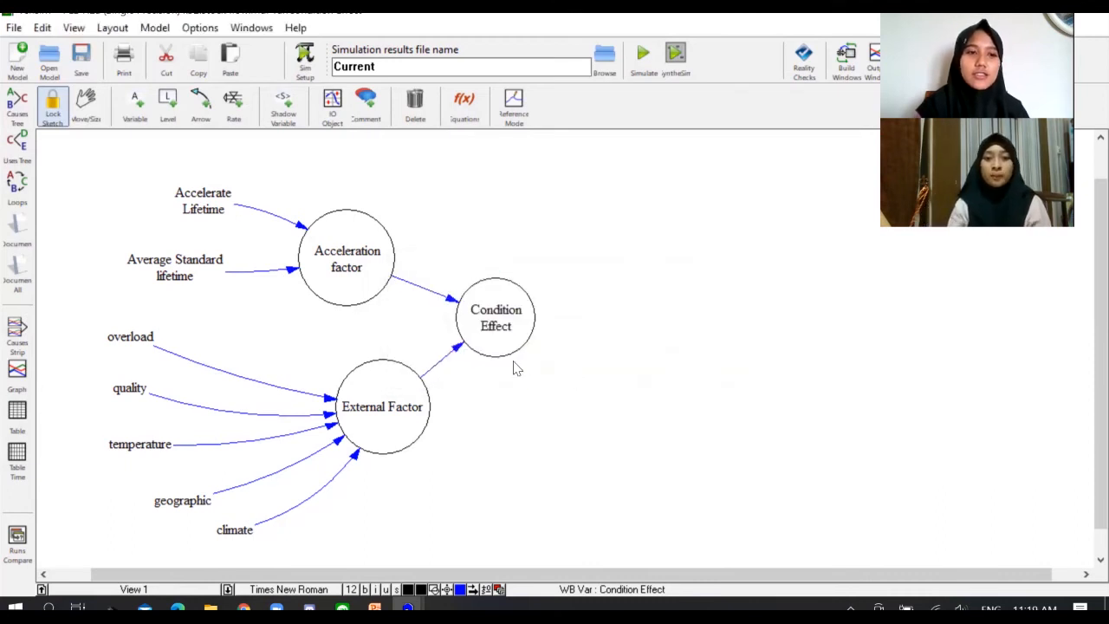
pyautogui.click(86, 105)
pyautogui.moveTo(355, 183); pyautogui.dragTo(569, 386)
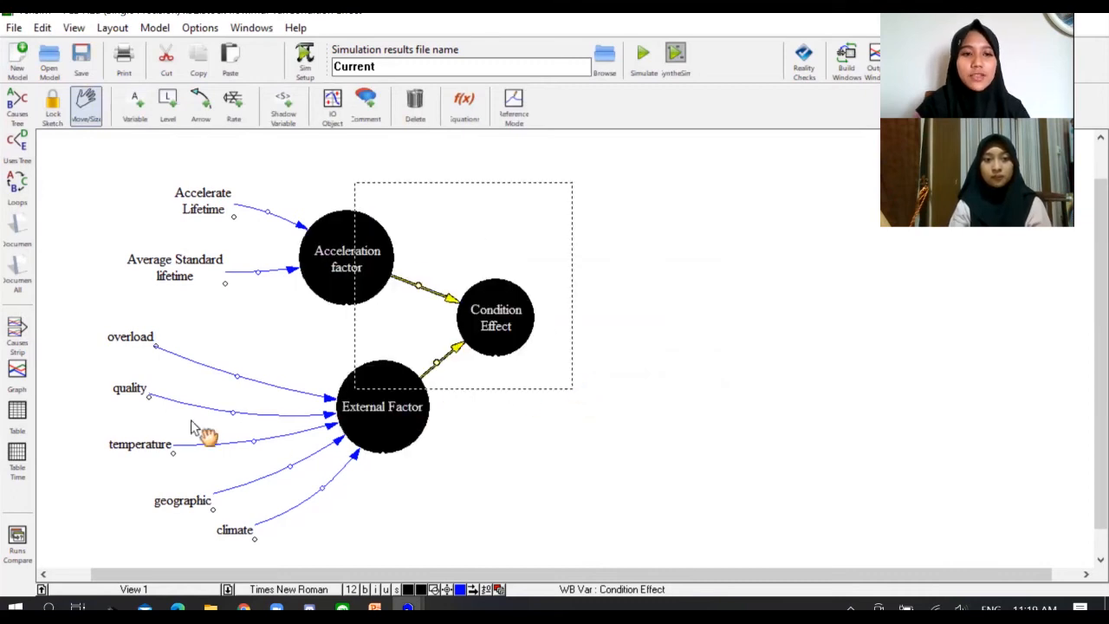
pyautogui.click(33, 390)
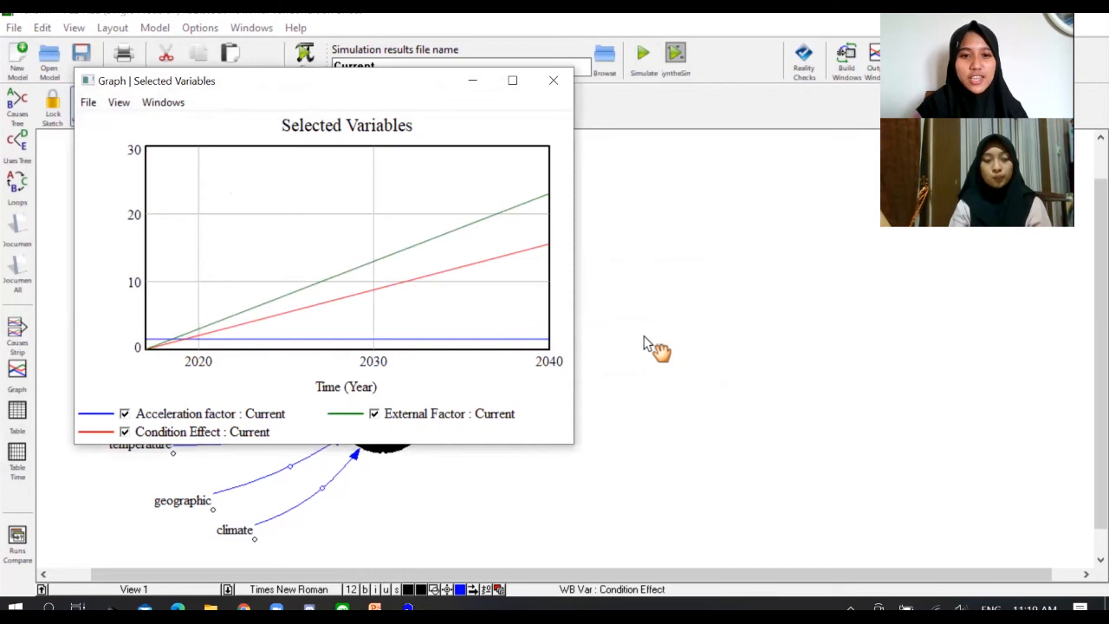
pyautogui.click(552, 80)
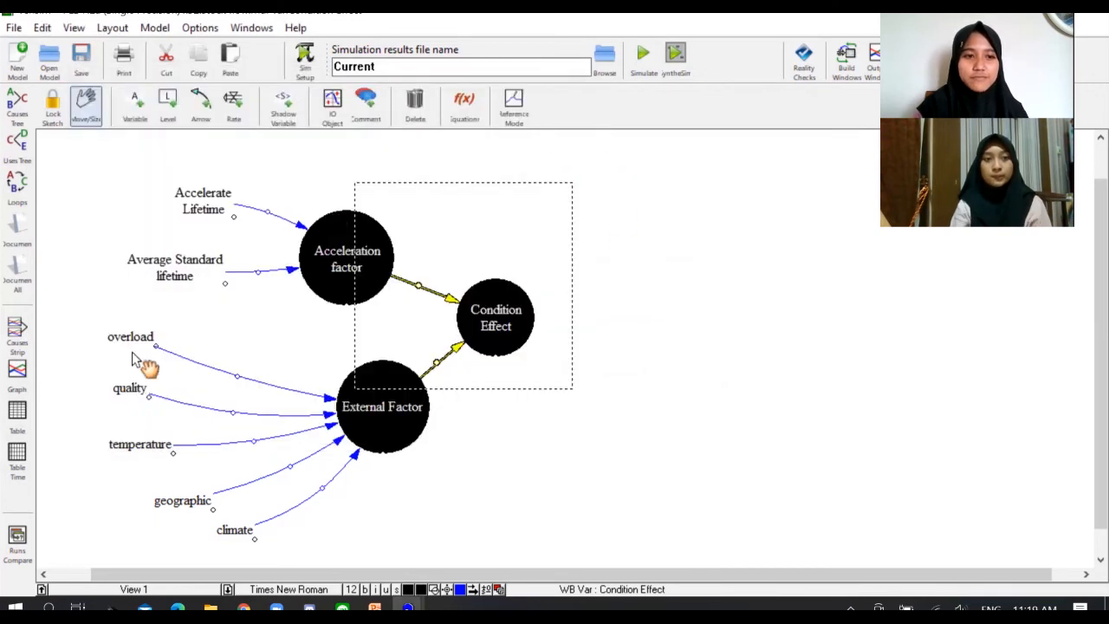
# Show the table of the three selected variables, examine its yearly values through 2040, and close it.
pyautogui.click(28, 416)
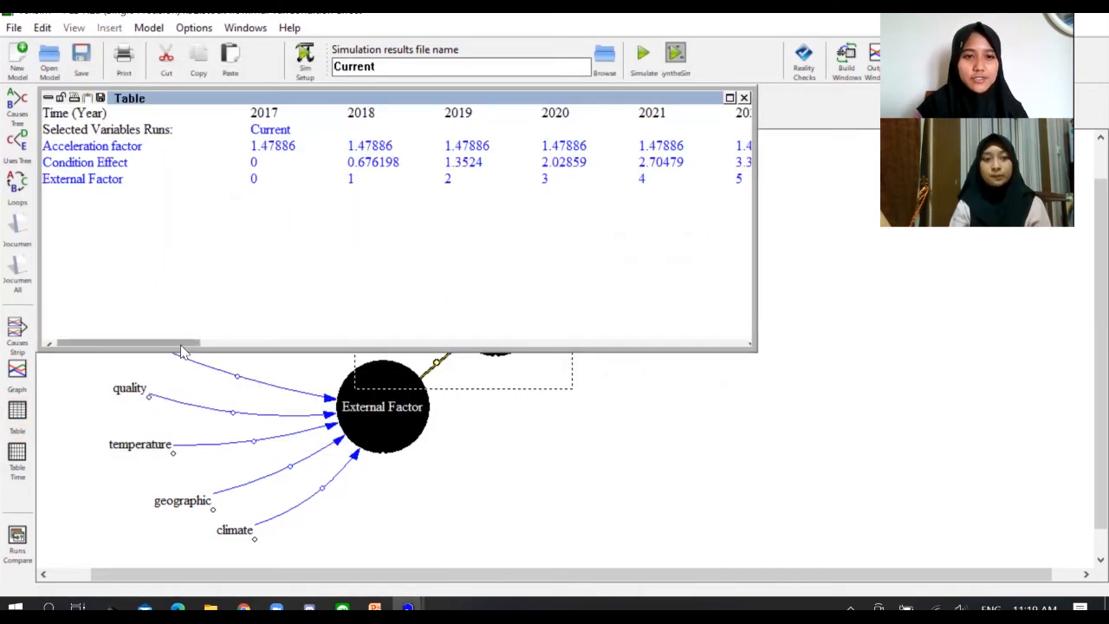
pyautogui.moveTo(182, 346); pyautogui.dragTo(742, 315)
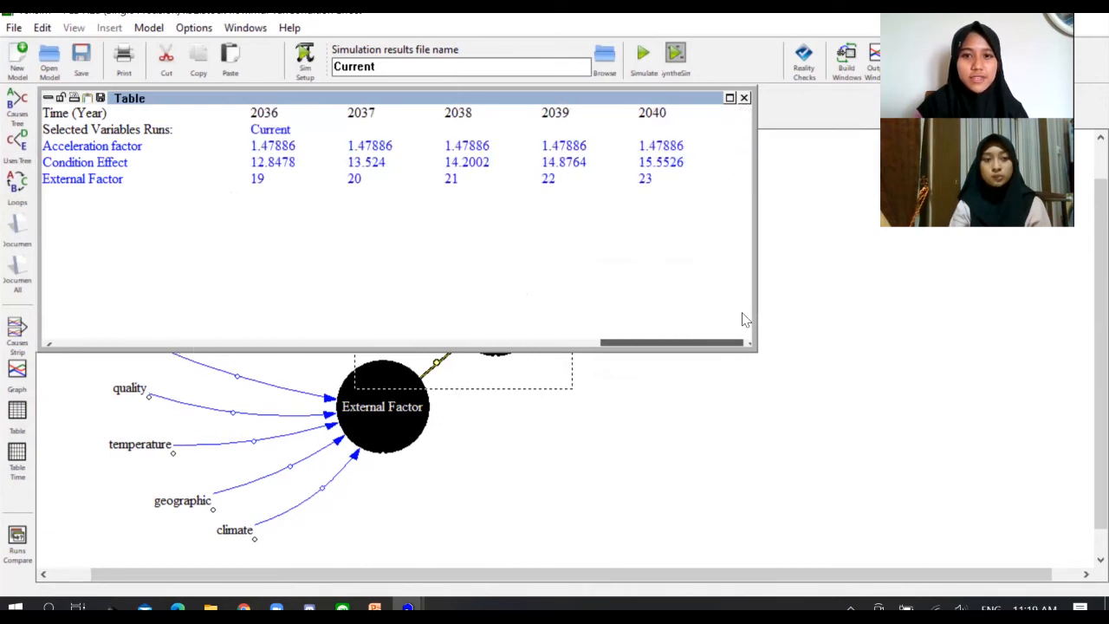
pyautogui.click(743, 97)
pyautogui.click(724, 355)
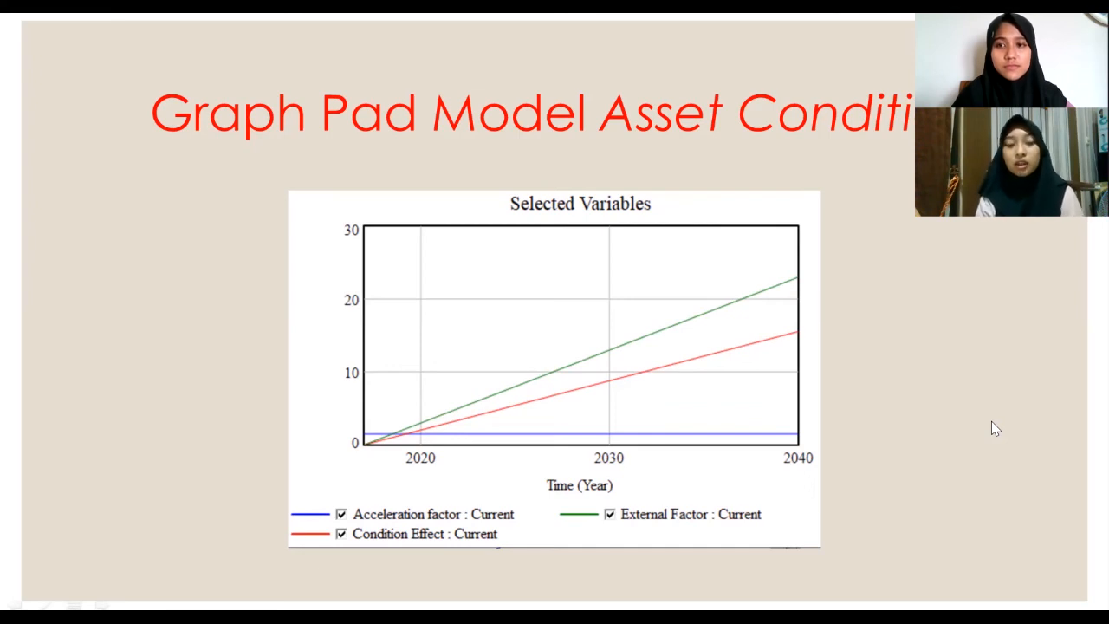
pyautogui.press('Right')
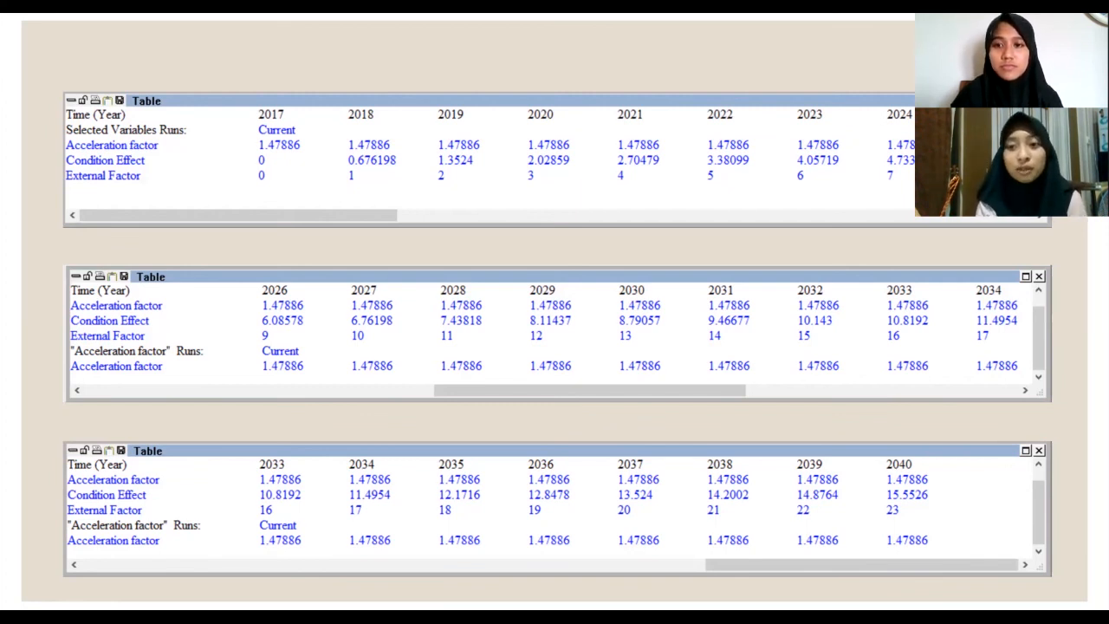
pyautogui.press('Right')
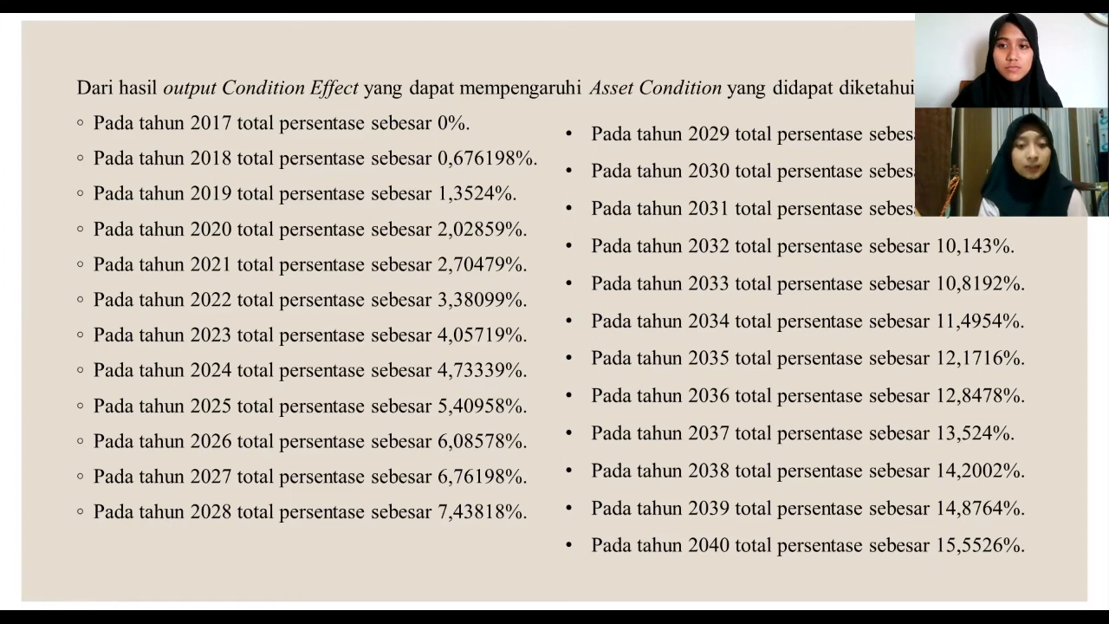
pyautogui.press('Right')
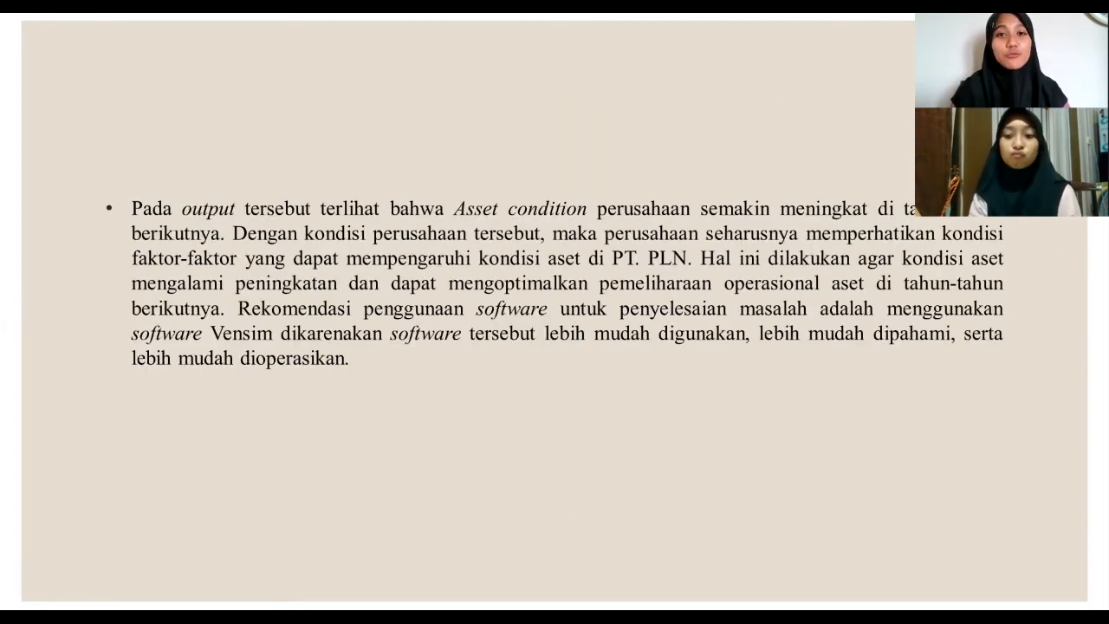